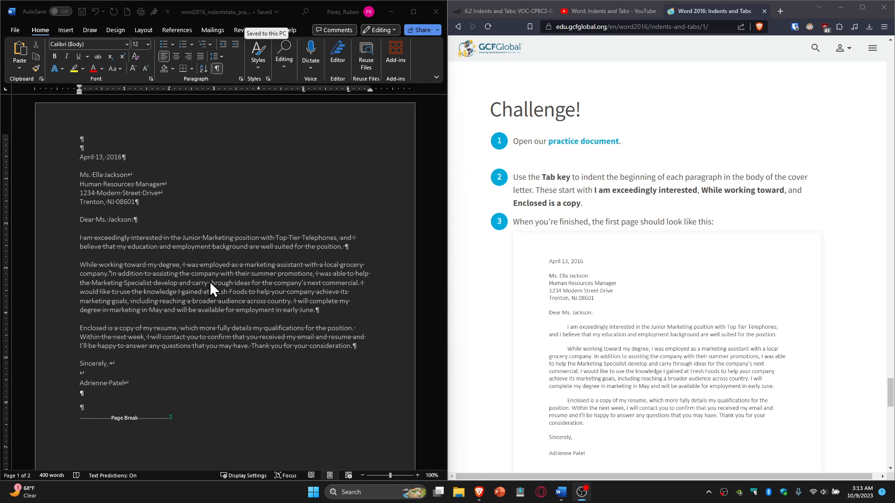
- Indent the first line of the three cover letter body paragraphs, starting at "I am exceedingly", "While working" and "Enclosed is", with a tab character each
click(80, 237)
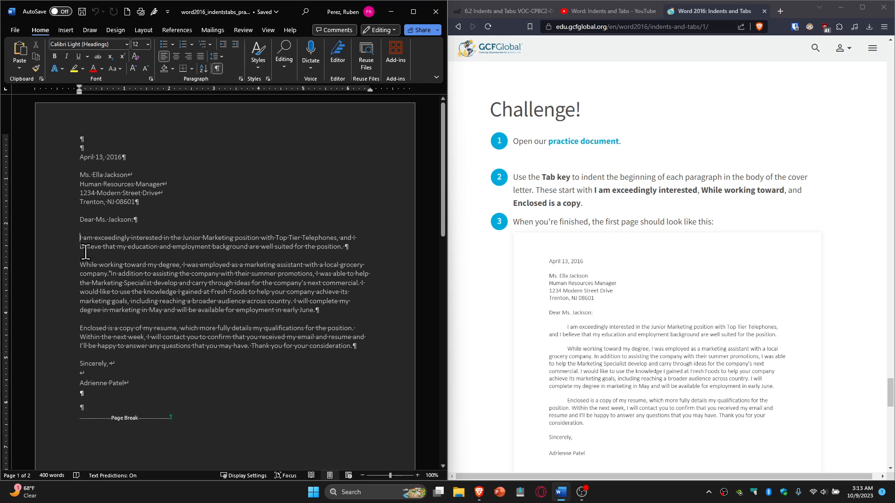
key(Tab)
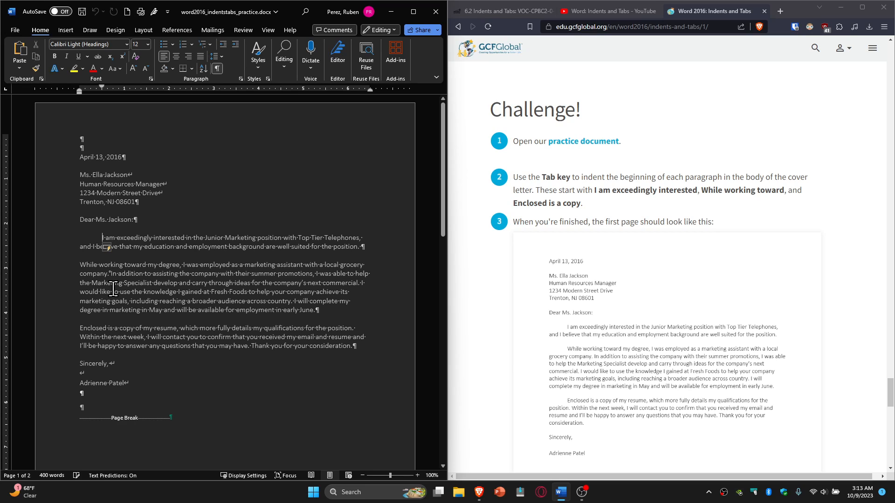
click(81, 265)
key(Tab)
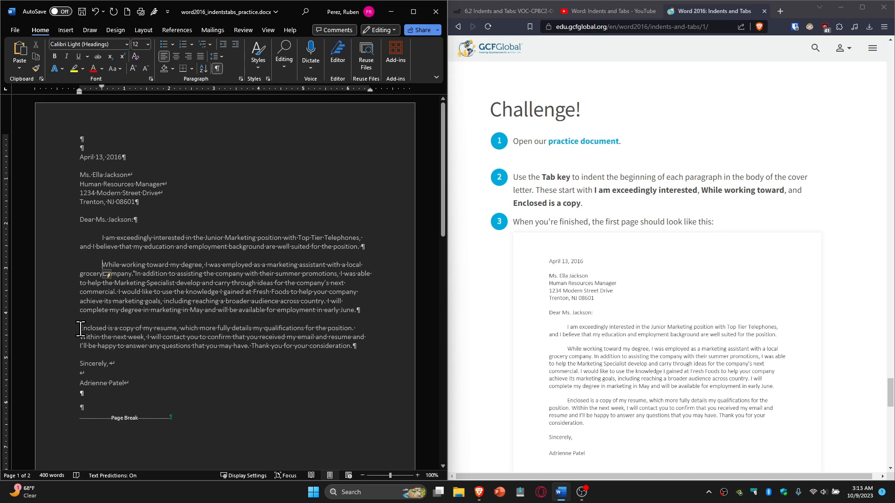
click(80, 329)
key(Tab)
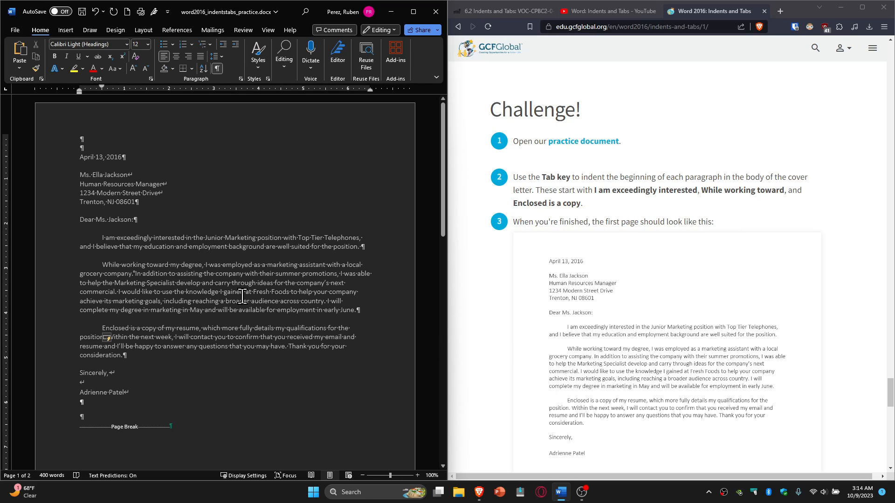
- Set a right tab stop at the 6" mark for all the text below Training & Education on page 2
scroll(653, 327, down, 5)
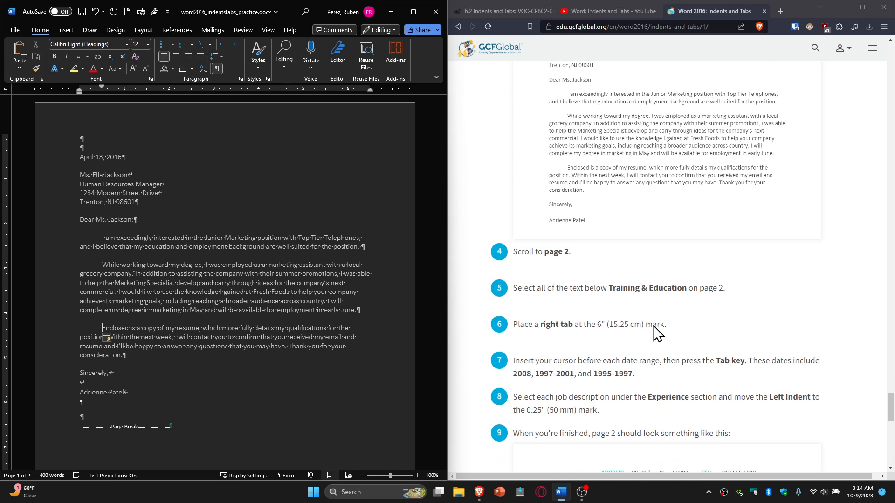
scroll(654, 327, down, 2)
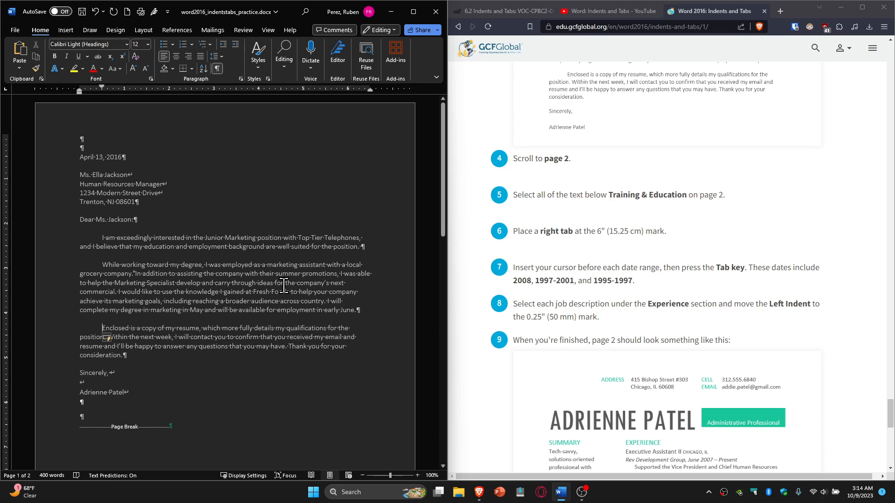
scroll(284, 286, down, 8)
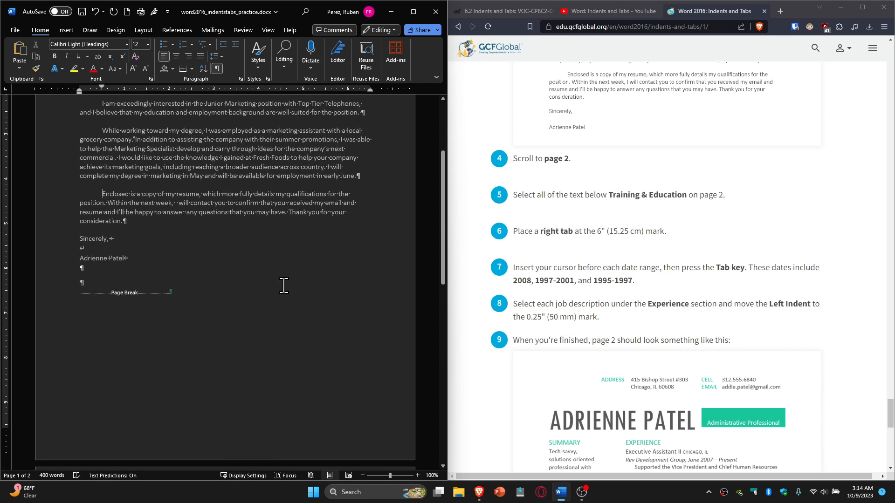
scroll(284, 286, down, 7)
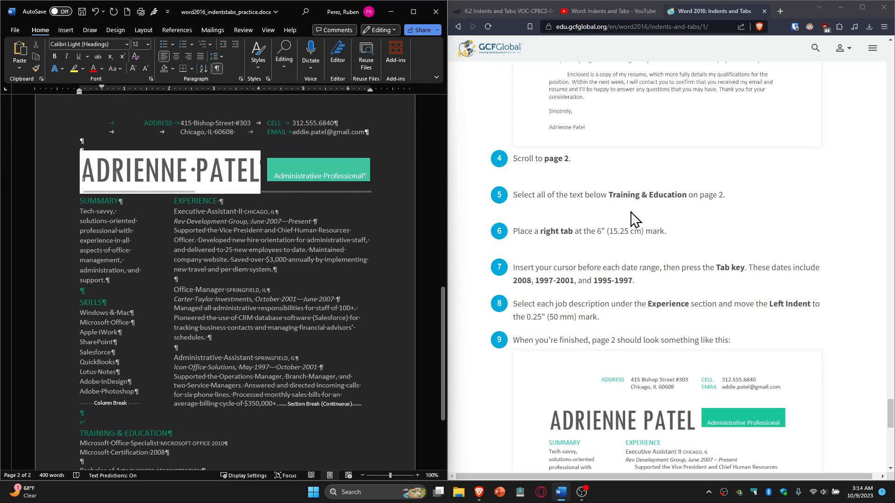
scroll(696, 205, down, 2)
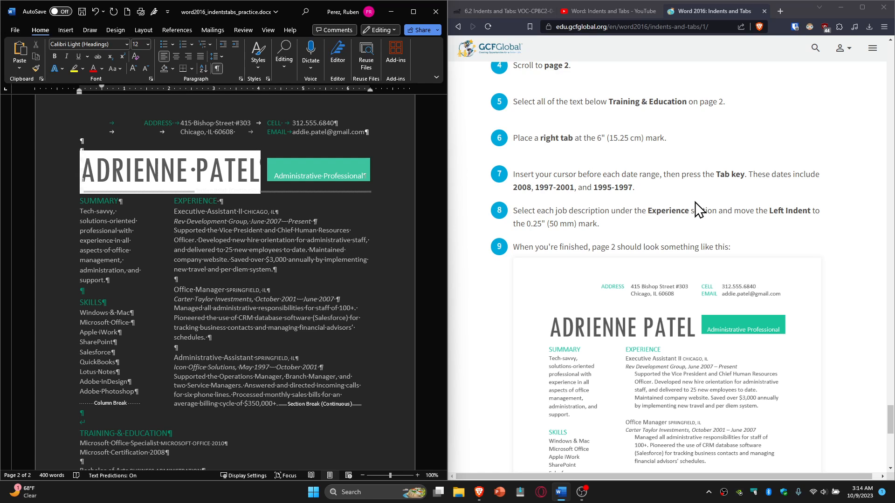
scroll(695, 201, down, 4)
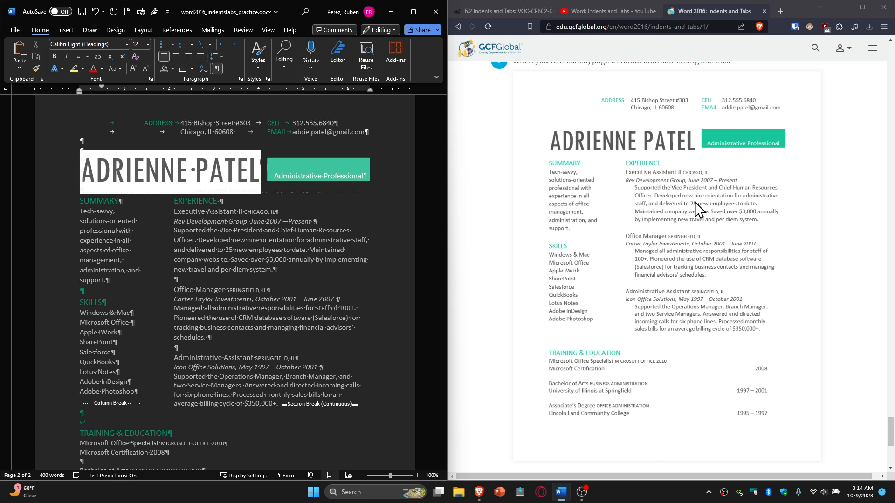
scroll(293, 284, down, 4)
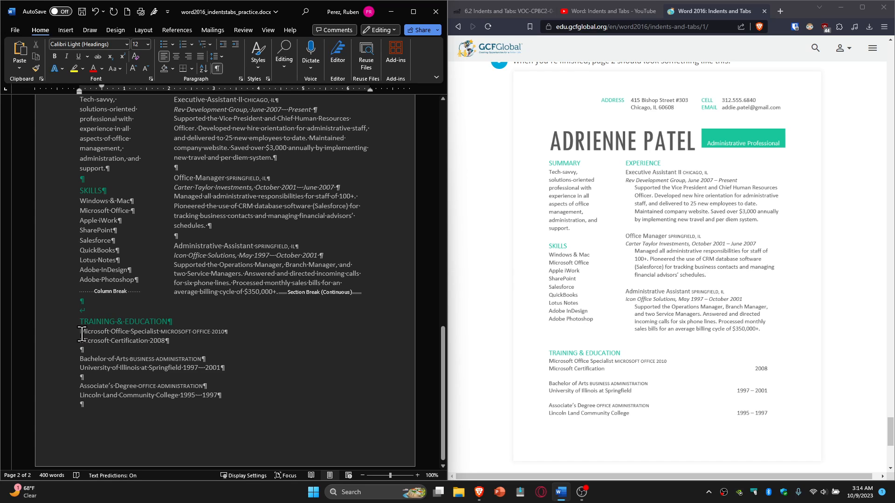
drag(80, 334, 229, 400)
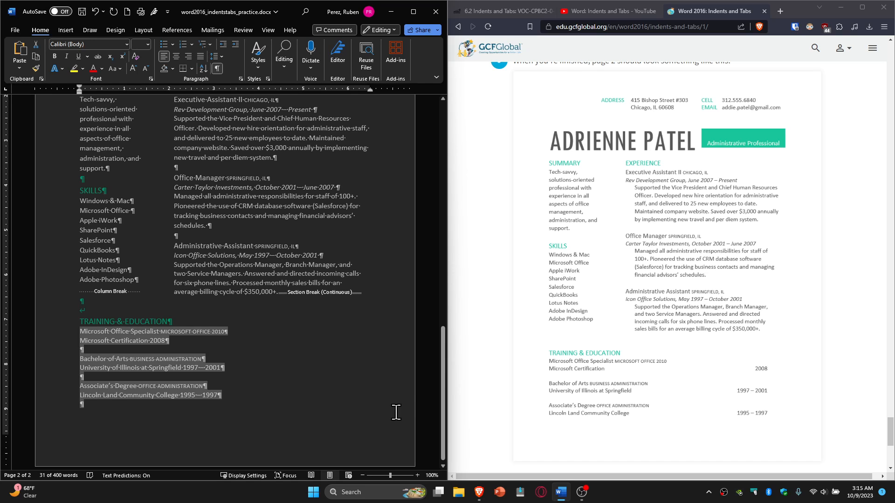
scroll(601, 243, up, 4)
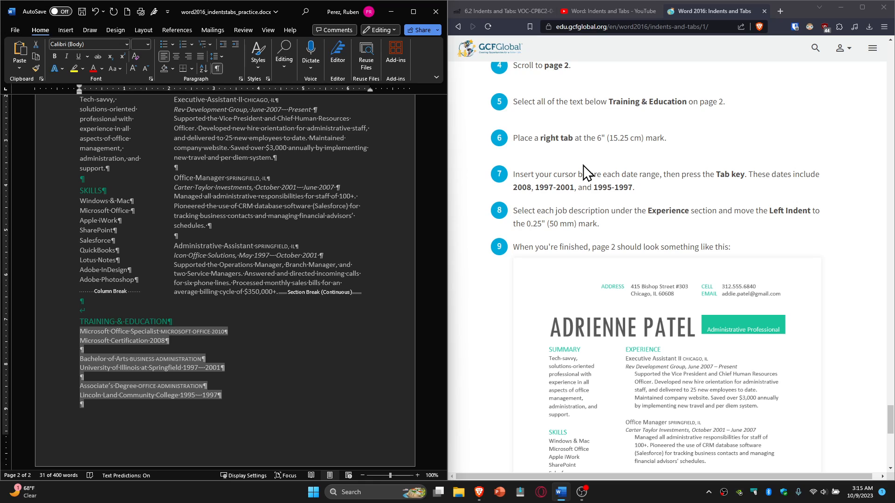
click(5, 91)
click(347, 90)
click(347, 90)
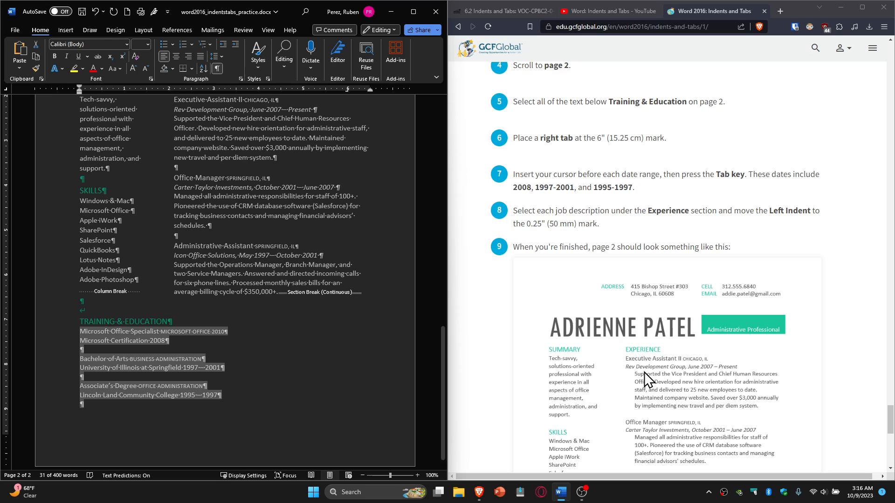
- Insert a tab character before each of the dates 2008, 1997–2001 and 1995–1997 under Training & Education
scroll(644, 371, down, 5)
scroll(648, 380, up, 6)
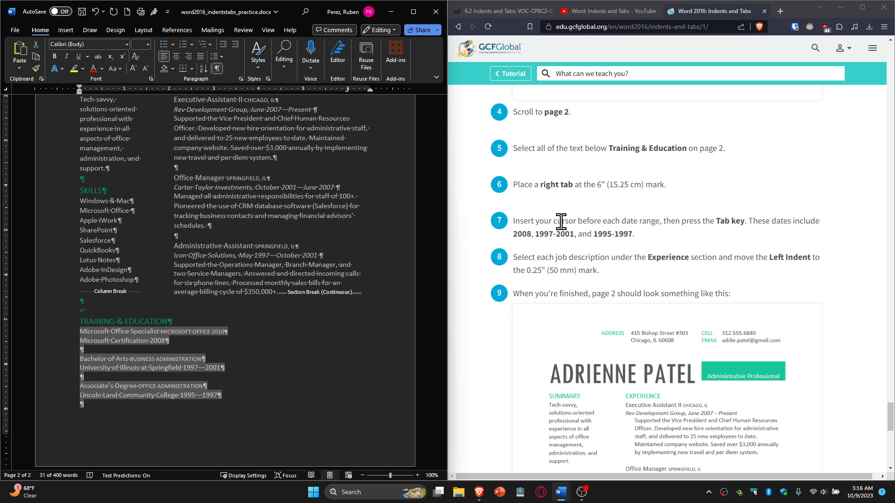
click(161, 366)
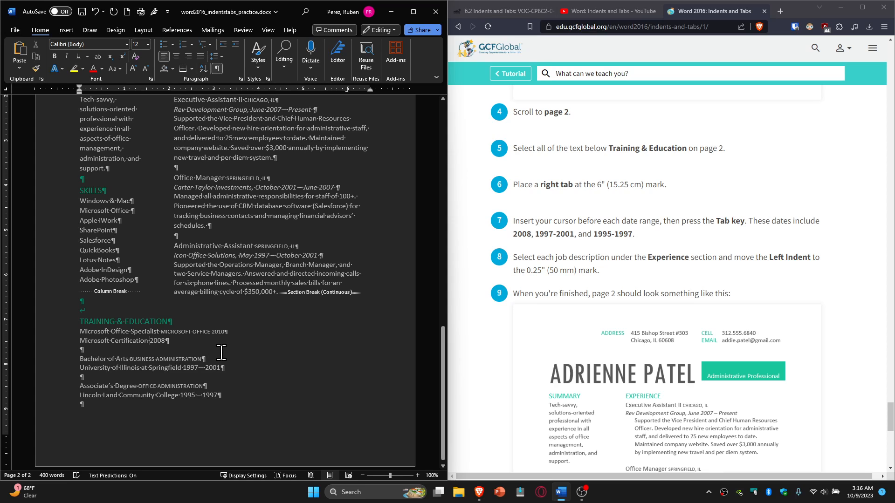
key(Tab)
click(183, 368)
key(Tab)
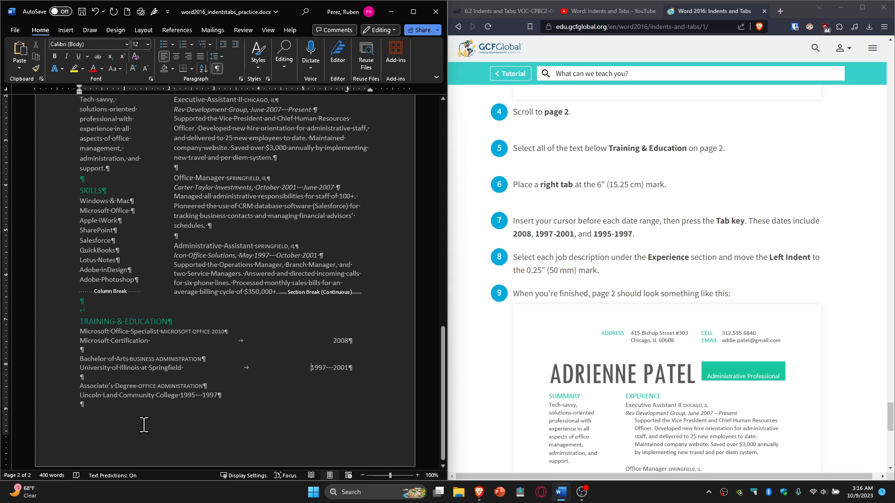
click(182, 395)
key(Tab)
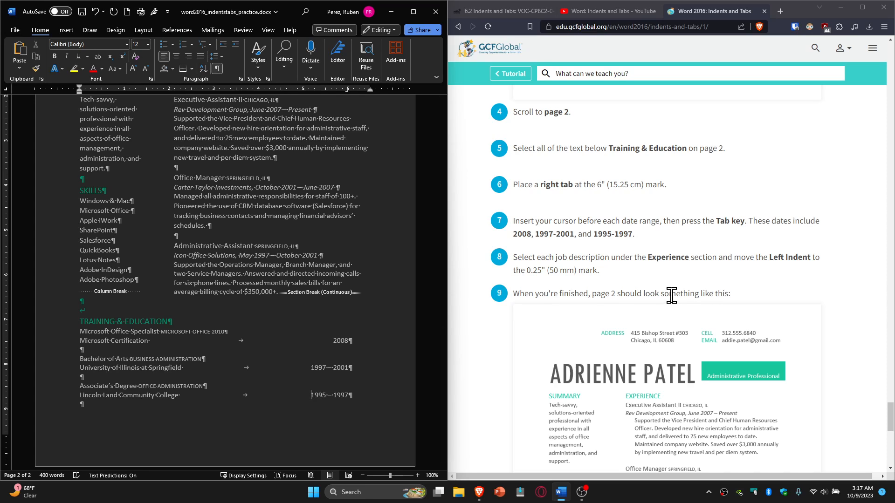
- Set the left indent of all three job descriptions under Experience to 0.25"
scroll(671, 295, down, 1)
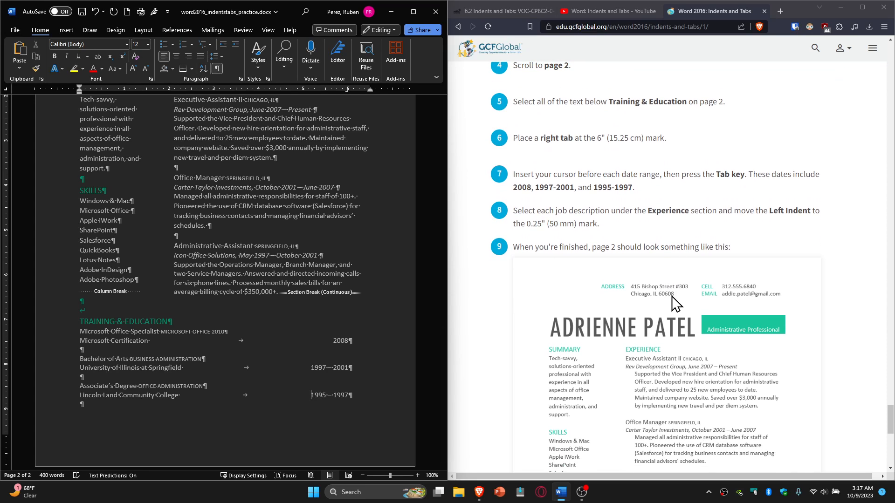
scroll(671, 295, down, 2)
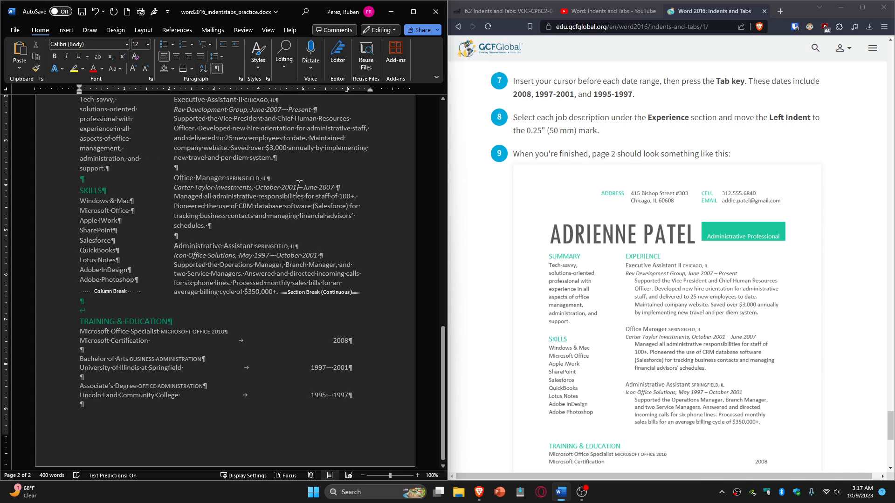
click(231, 139)
drag(174, 118, 285, 160)
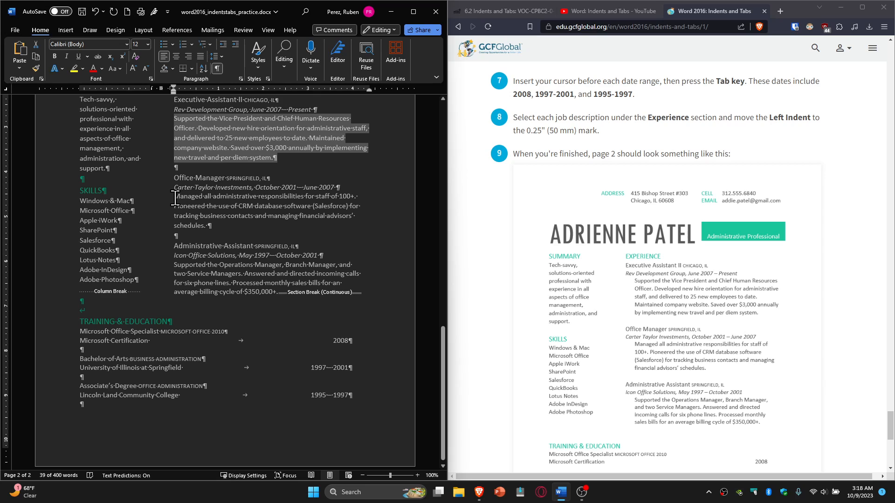
drag(175, 198, 213, 229)
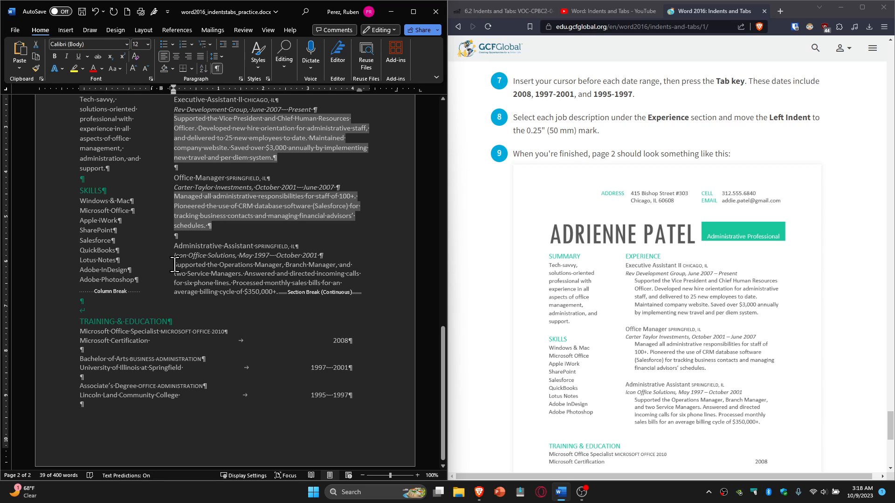
drag(175, 266, 375, 296)
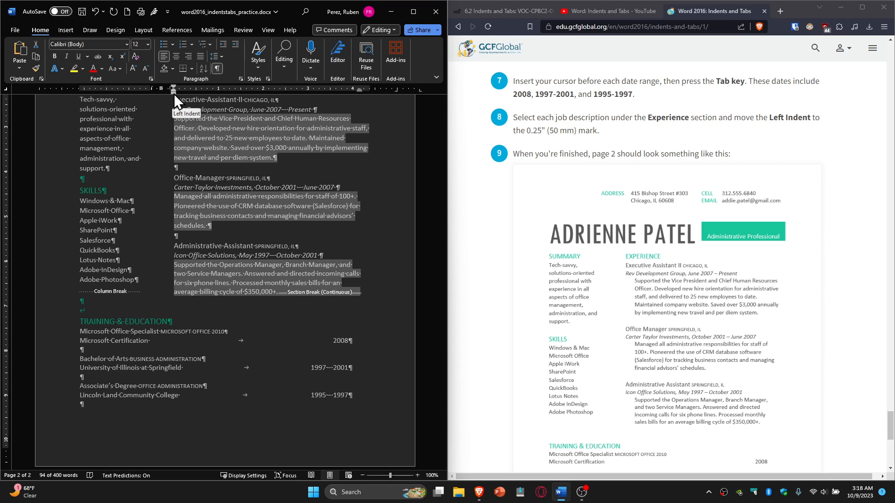
drag(174, 93, 186, 93)
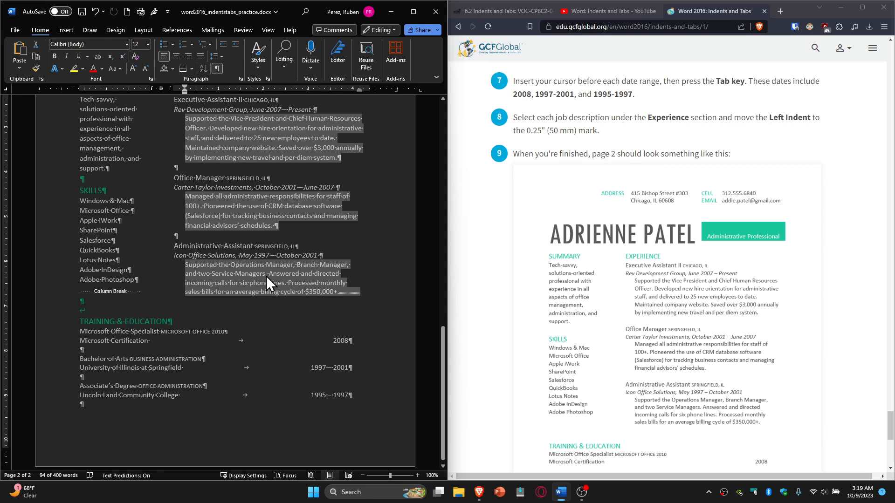
click(331, 230)
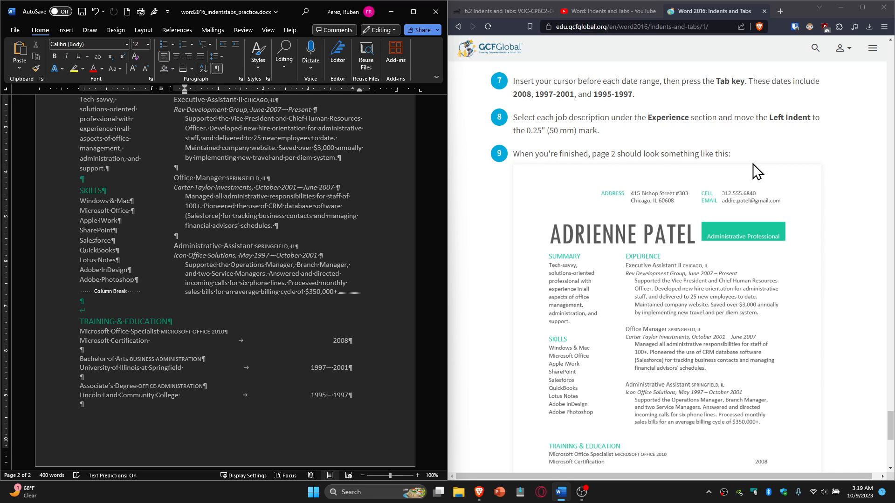
- Compare page 2 of the document with the challenge instructions and the finished example
scroll(788, 307, down, 2)
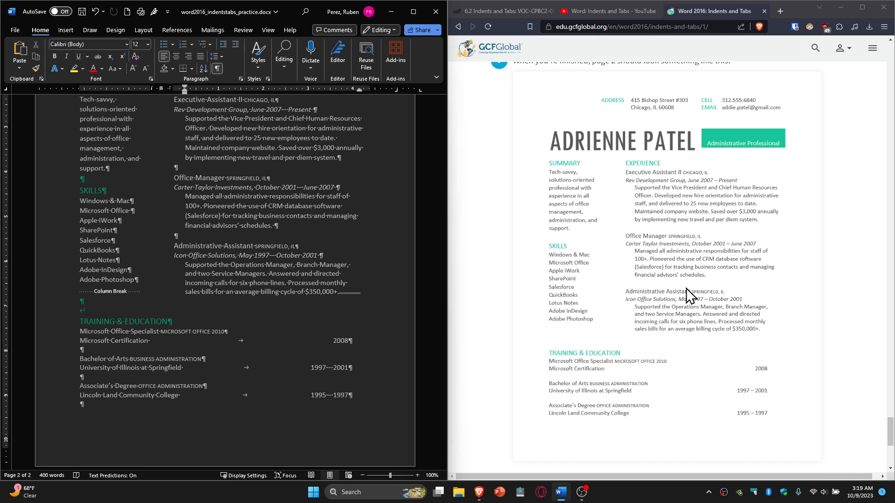
scroll(686, 288, up, 5)
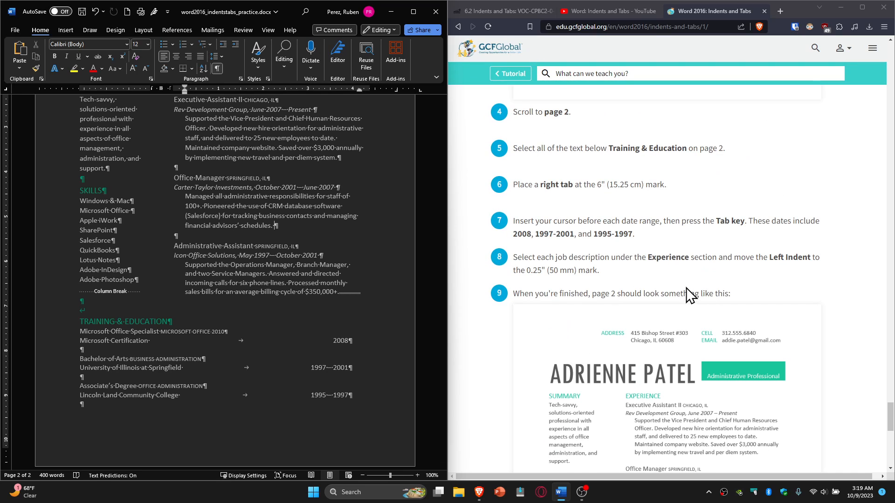
scroll(686, 287, down, 3)
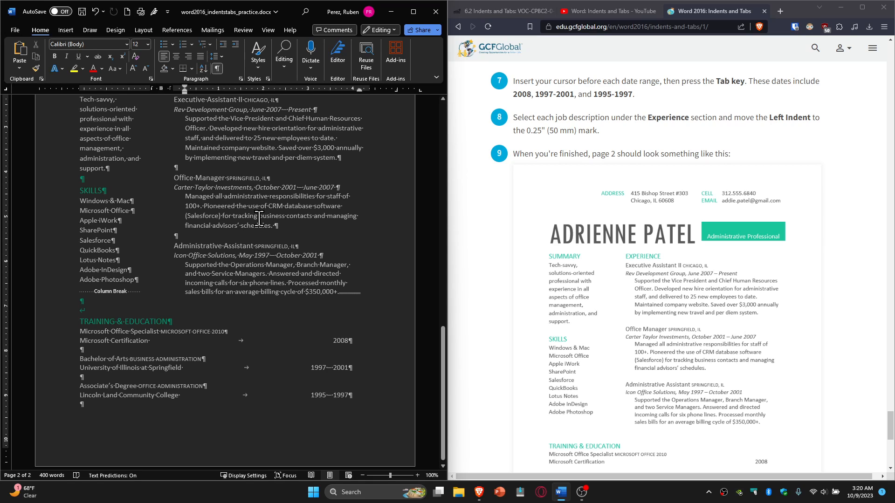
scroll(185, 229, up, 3)
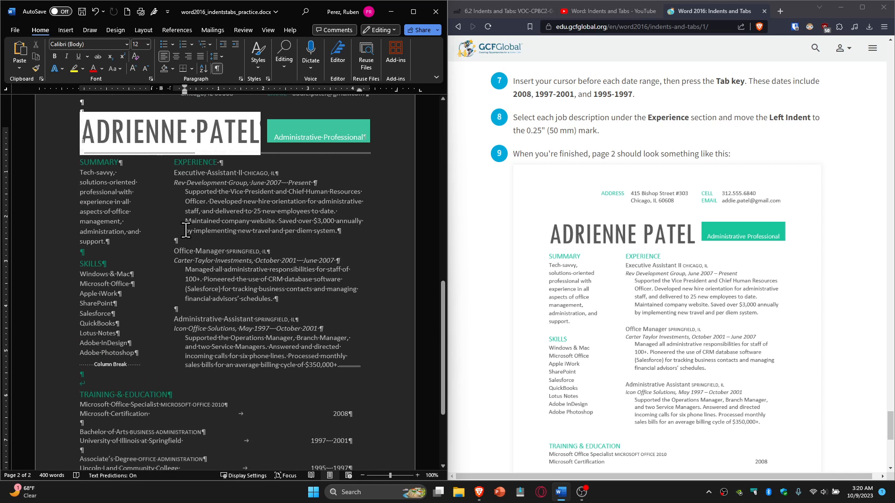
scroll(185, 230, up, 3)
scroll(186, 229, up, 2)
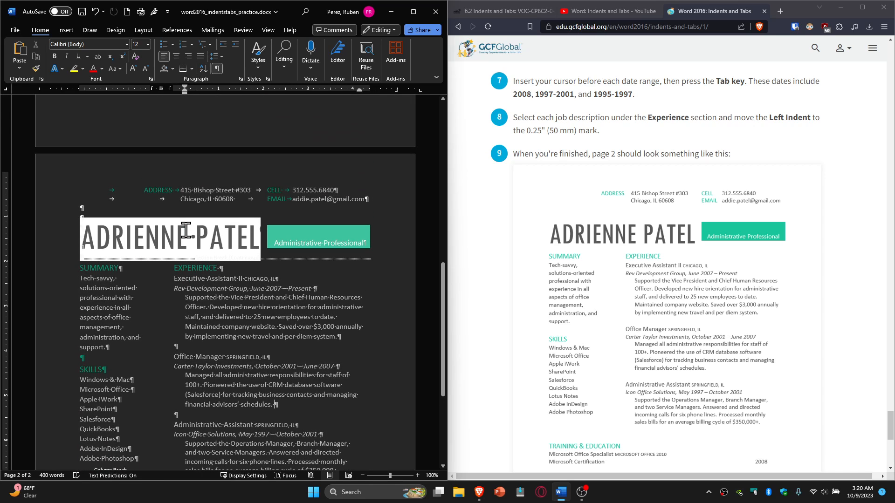
scroll(185, 230, down, 3)
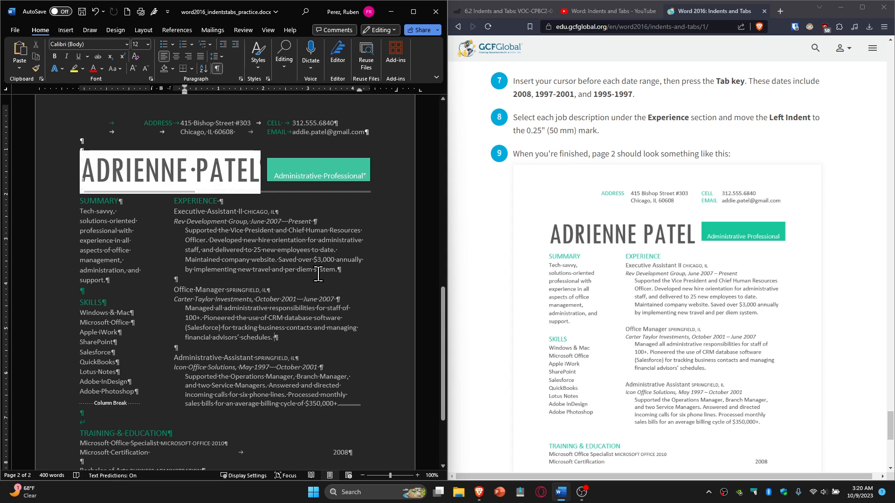
- Hide the paragraph marks and other formatting symbols in the document
click(221, 69)
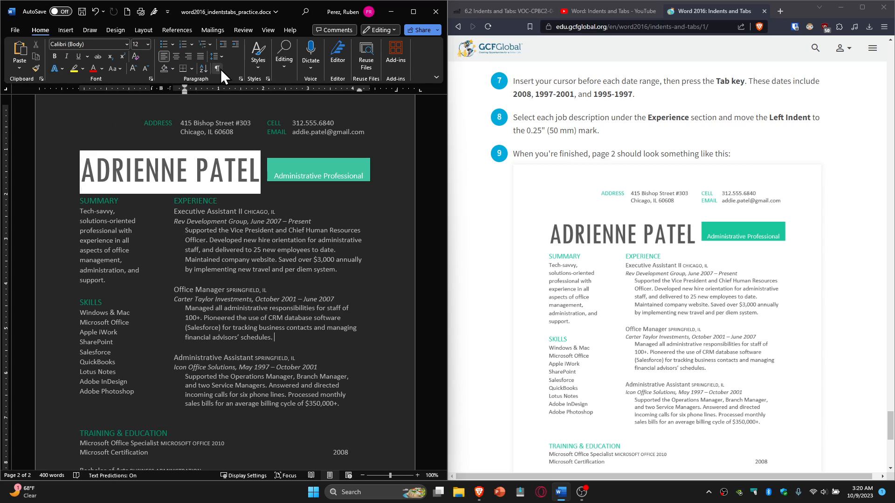
click(221, 70)
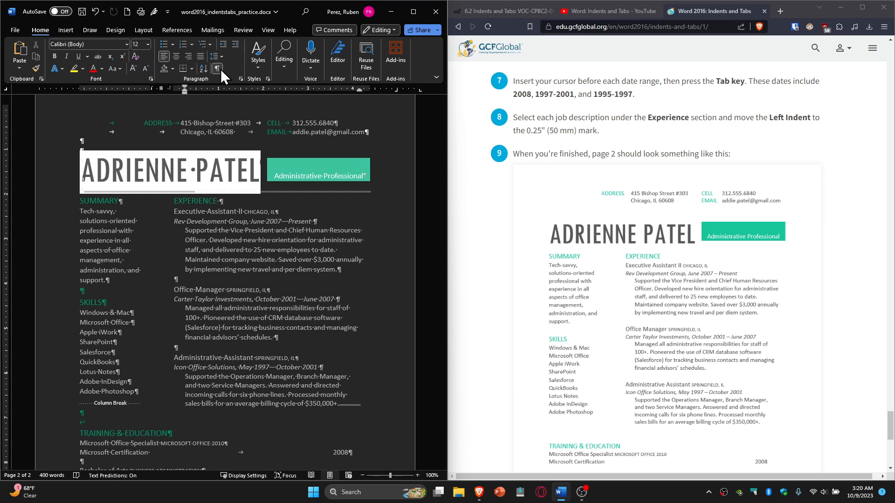
click(221, 69)
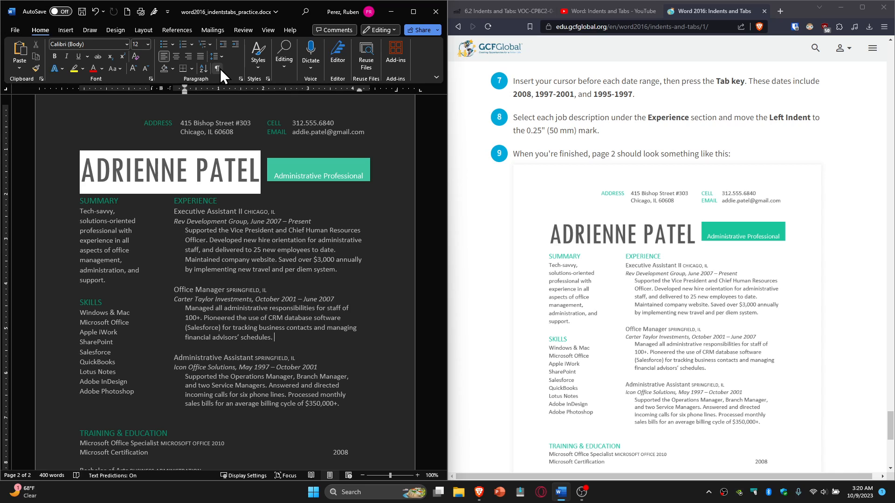